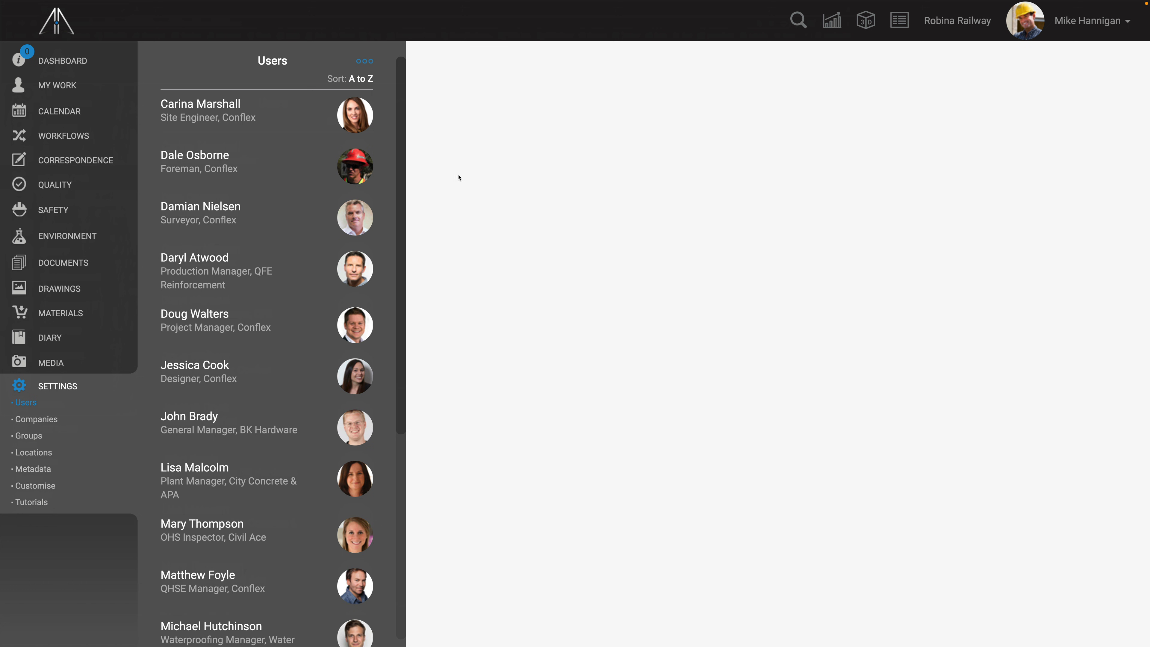
Start adding a new user to the project and submit the user's email address
{"action": "left_click", "coordinate": [350, 133]}
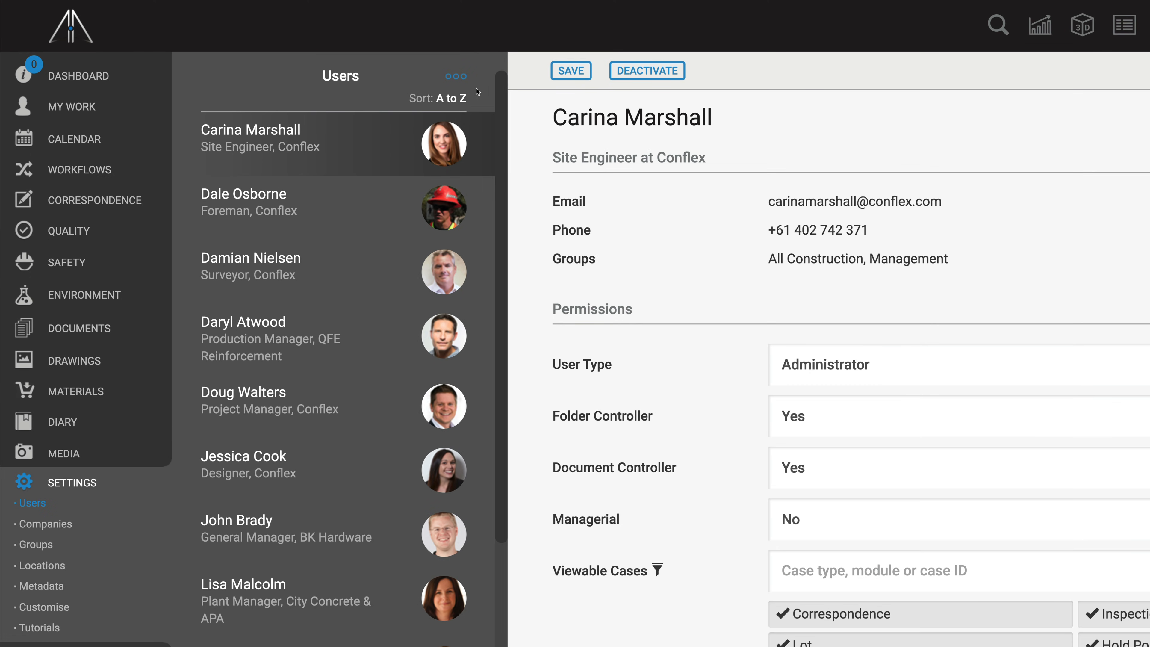
{"action": "left_click", "coordinate": [461, 79]}
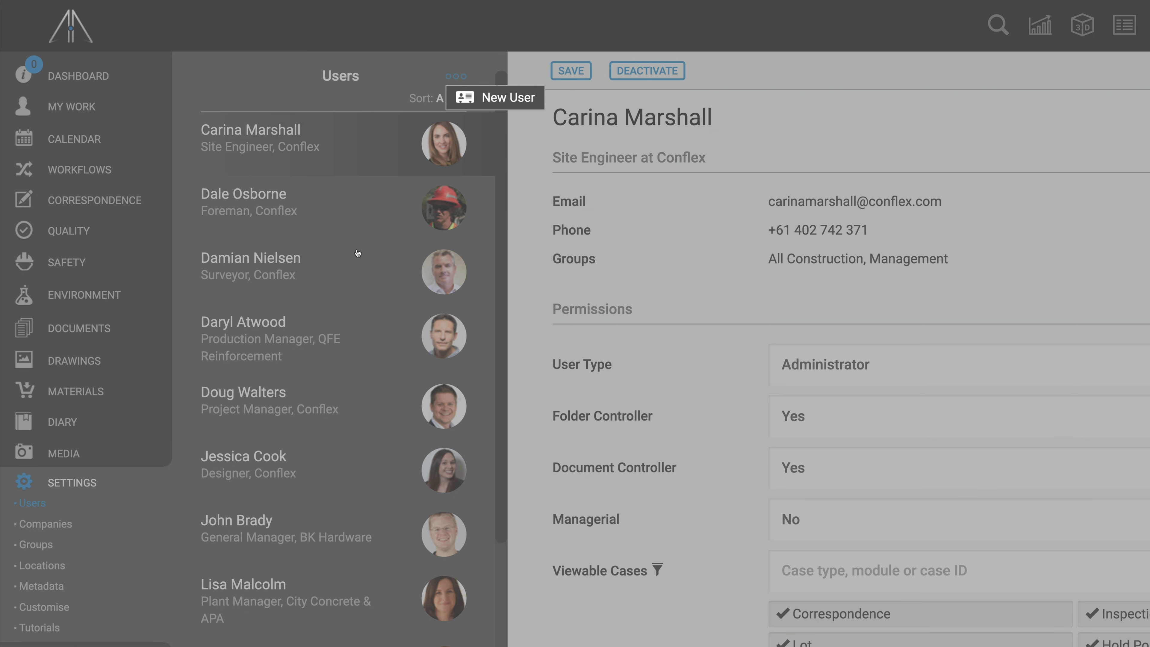
{"action": "left_click", "coordinate": [346, 273]}
{"action": "right_click", "coordinate": [346, 273]}
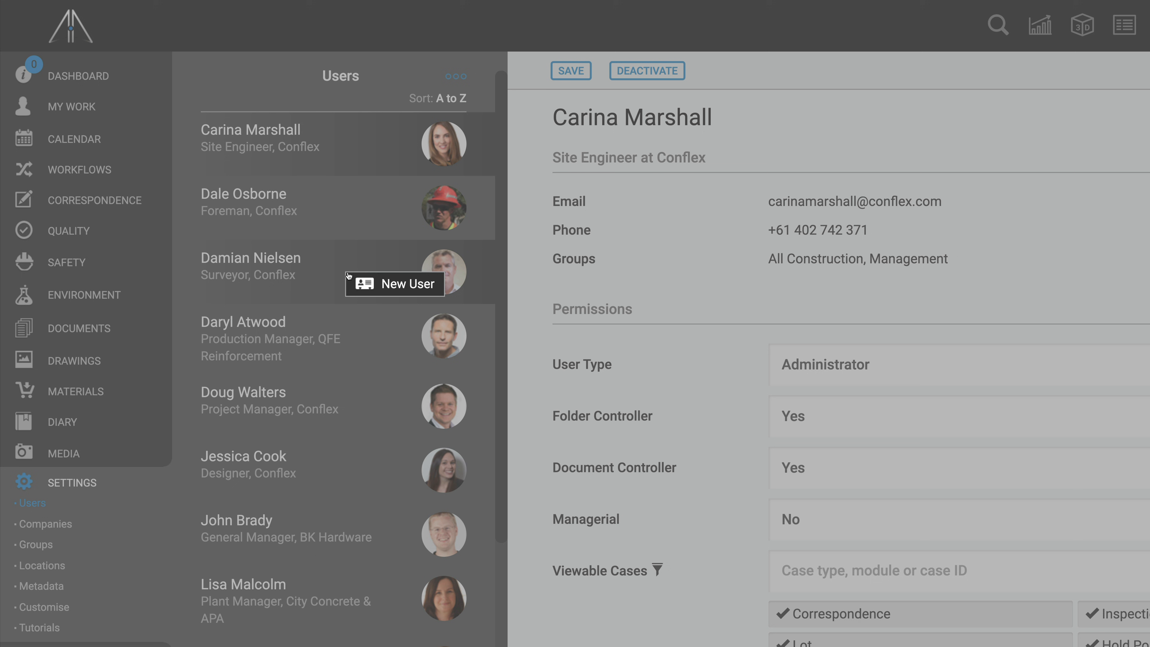
{"action": "left_click", "coordinate": [400, 285]}
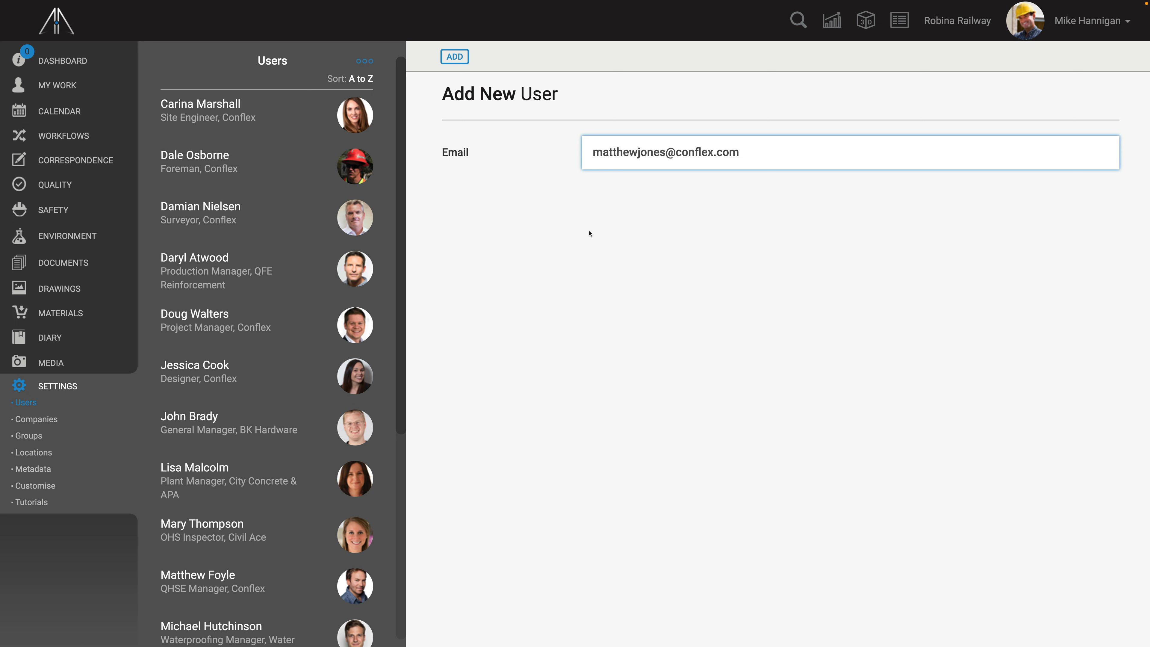
{"action": "key", "text": "Return"}
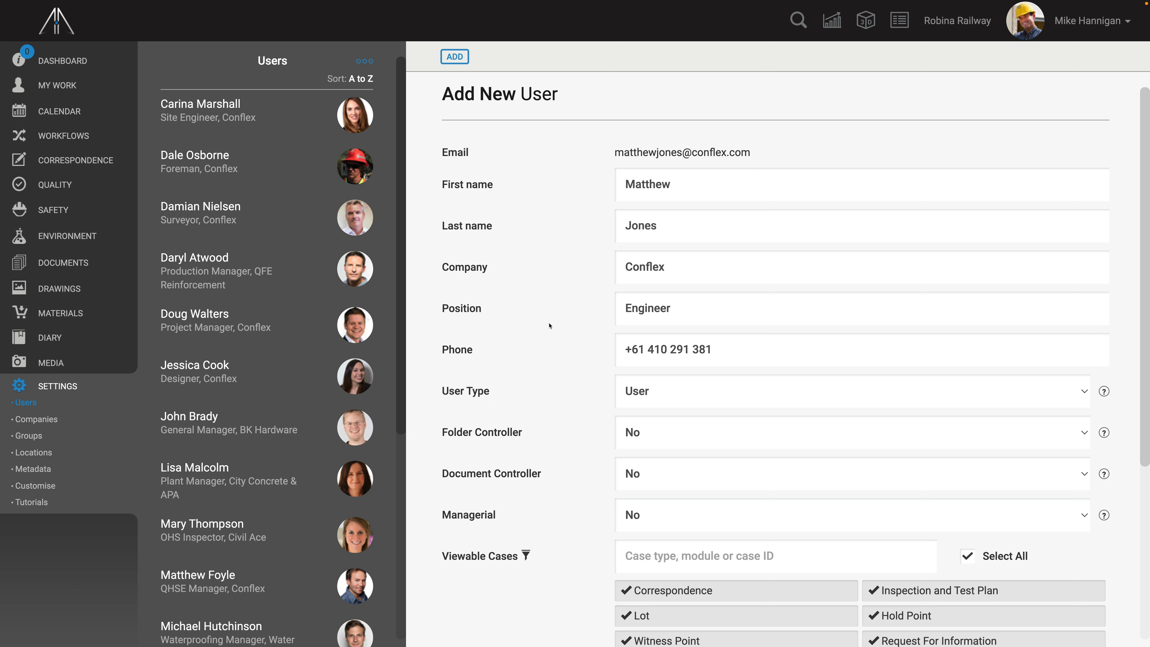
Set the new user's User Type to Administrator
{"action": "scroll", "coordinate": [549, 326], "scroll_direction": "down", "scroll_amount": 3}
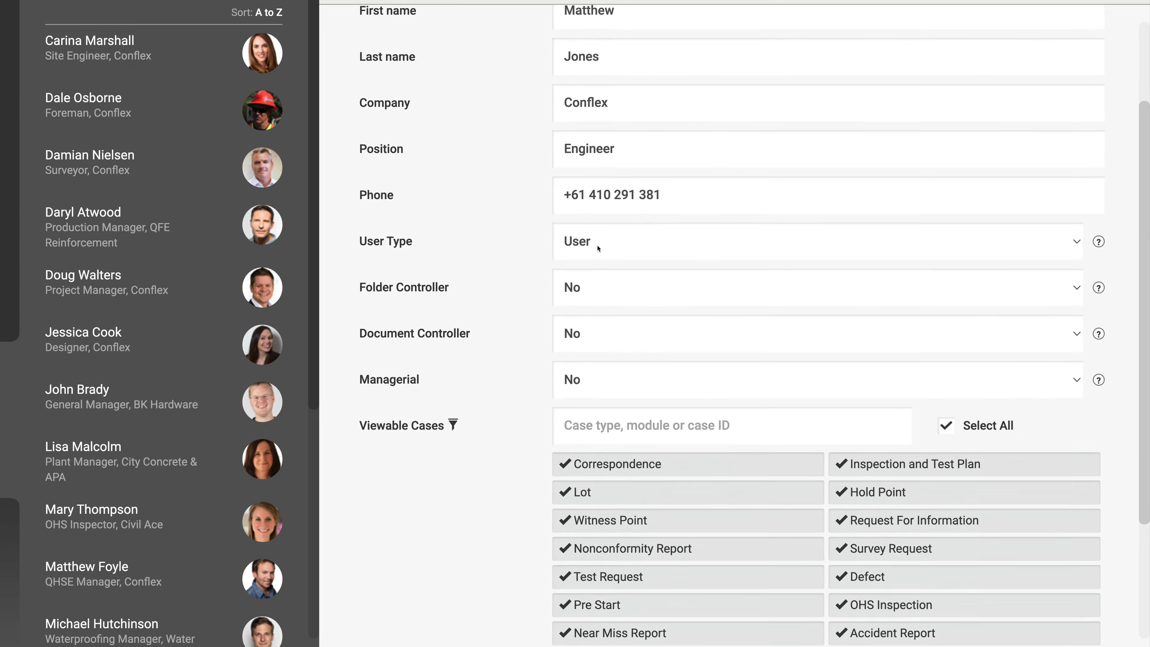
{"action": "left_click", "coordinate": [598, 245]}
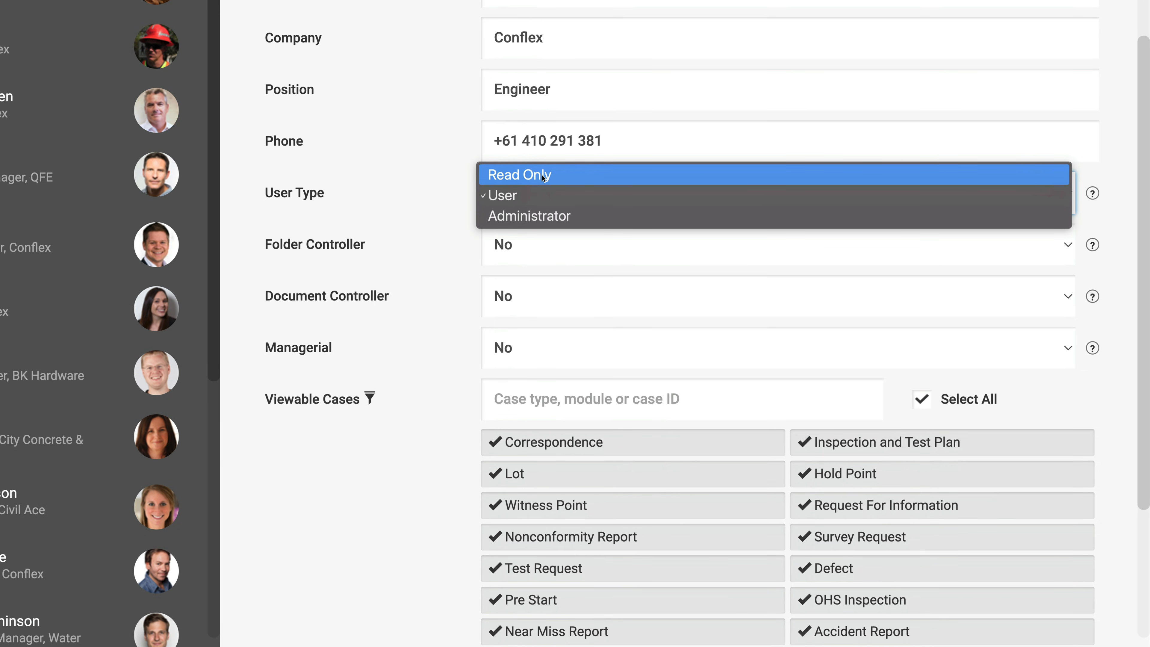
{"action": "left_click", "coordinate": [543, 215]}
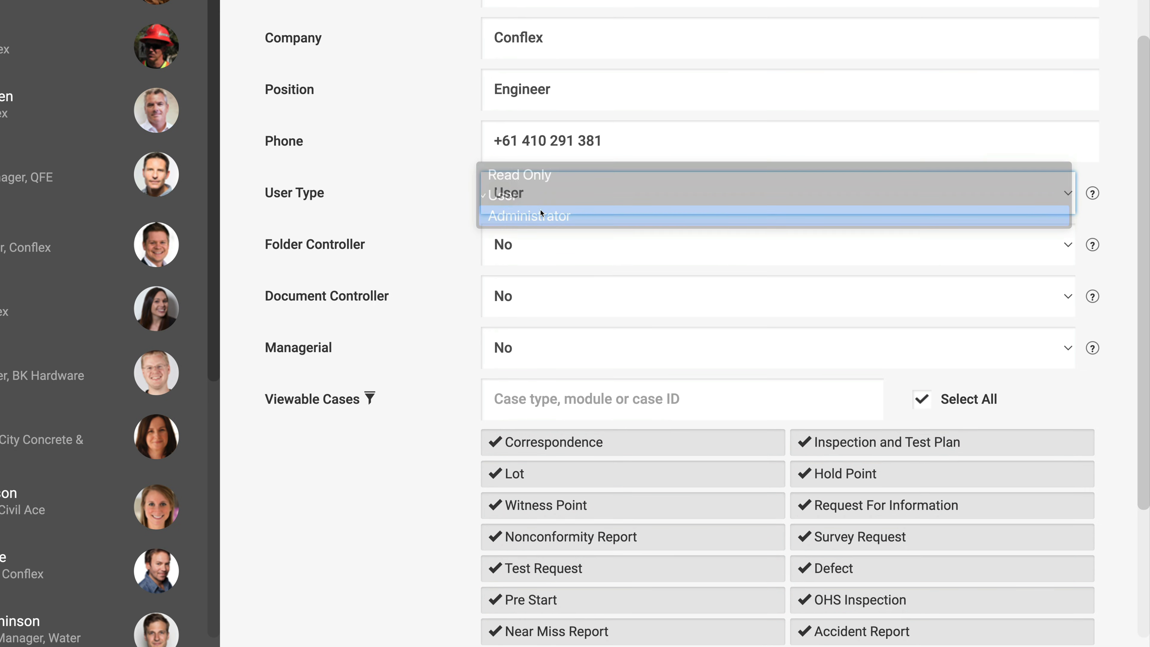
{"action": "left_click", "coordinate": [455, 219]}
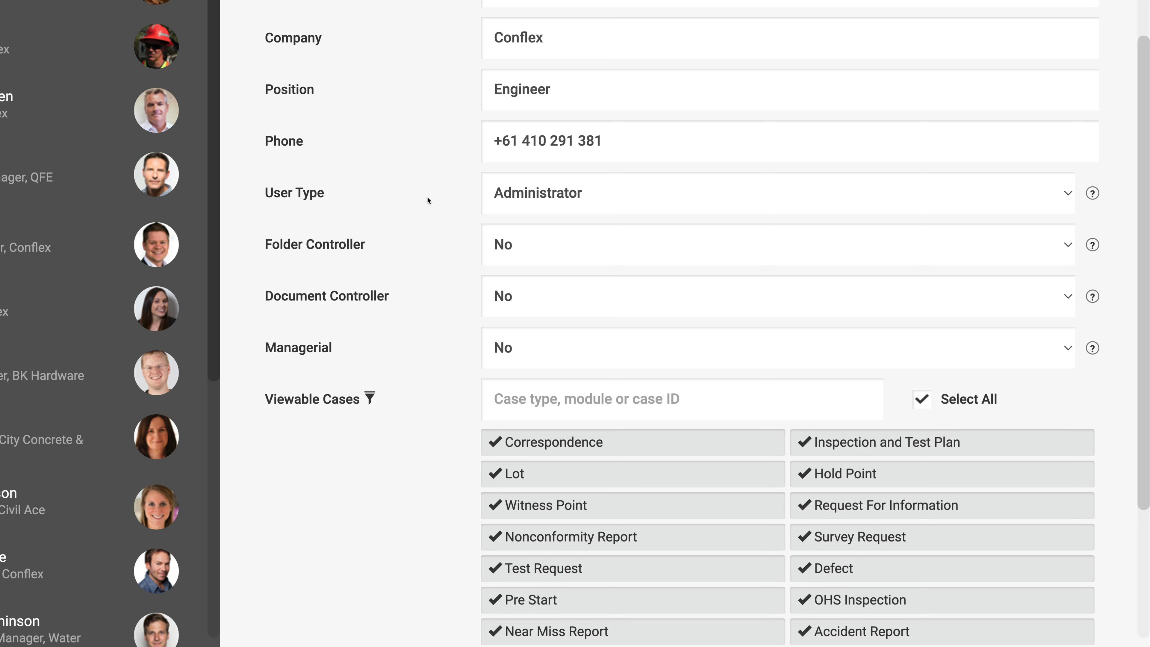
Set Folder Controller, Document Controller and Managerial to Yes for the new user
{"action": "scroll", "coordinate": [427, 200], "scroll_direction": "down", "scroll_amount": 3}
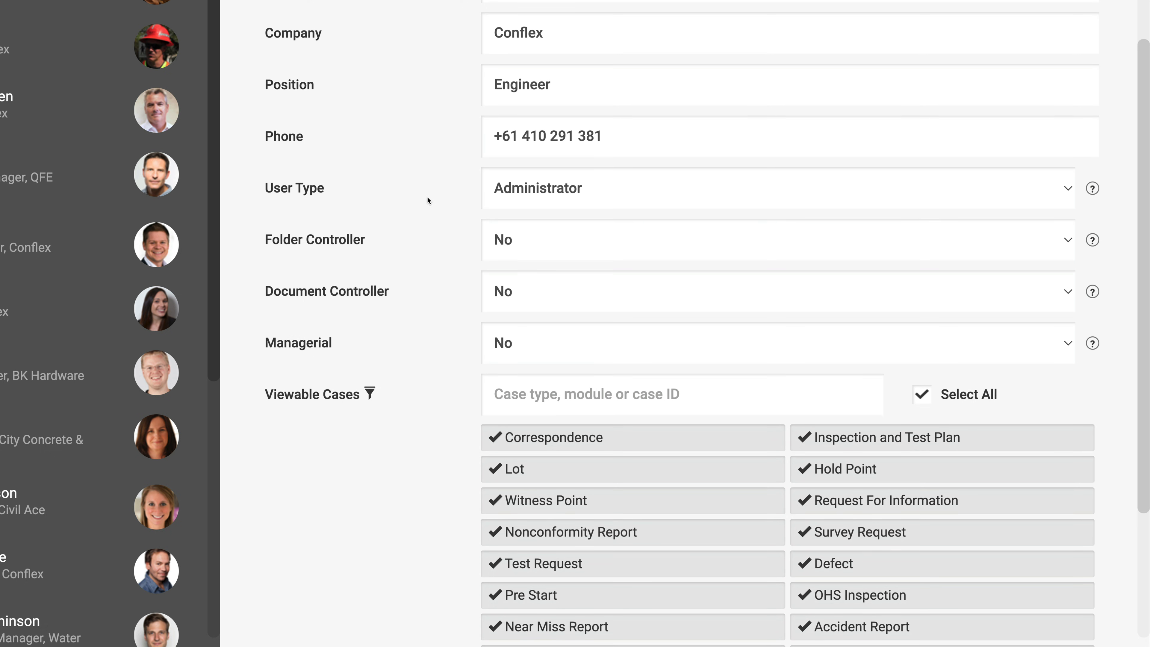
{"action": "scroll", "coordinate": [427, 199], "scroll_direction": "down", "scroll_amount": 1}
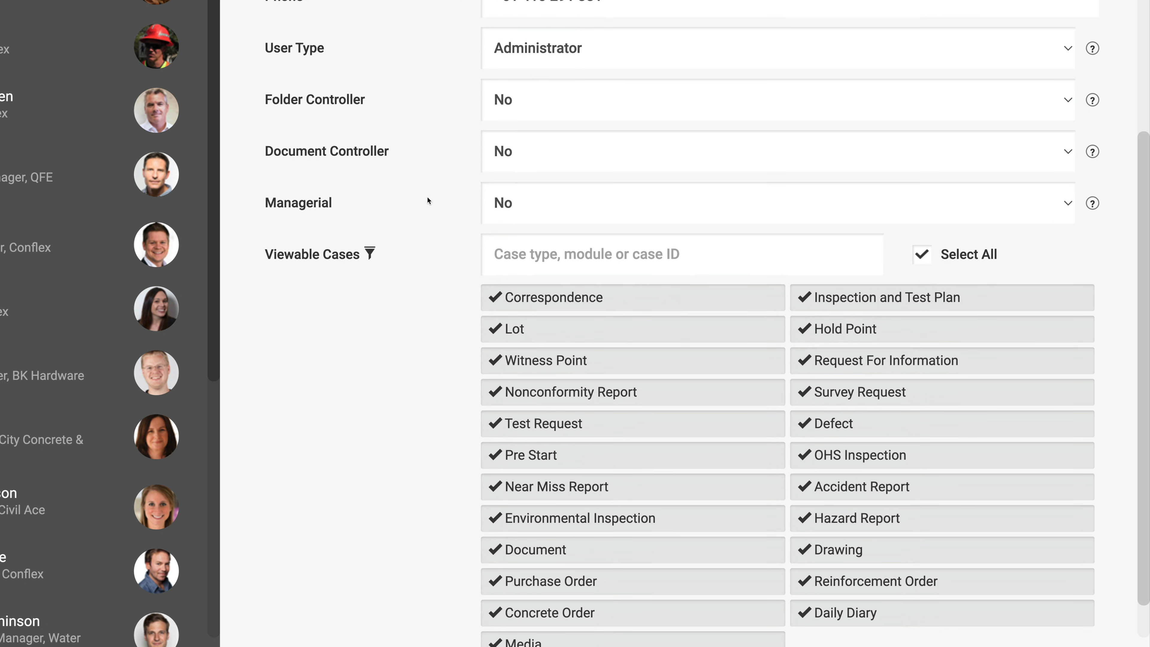
{"action": "left_click", "coordinate": [525, 93]}
{"action": "left_click", "coordinate": [528, 75]}
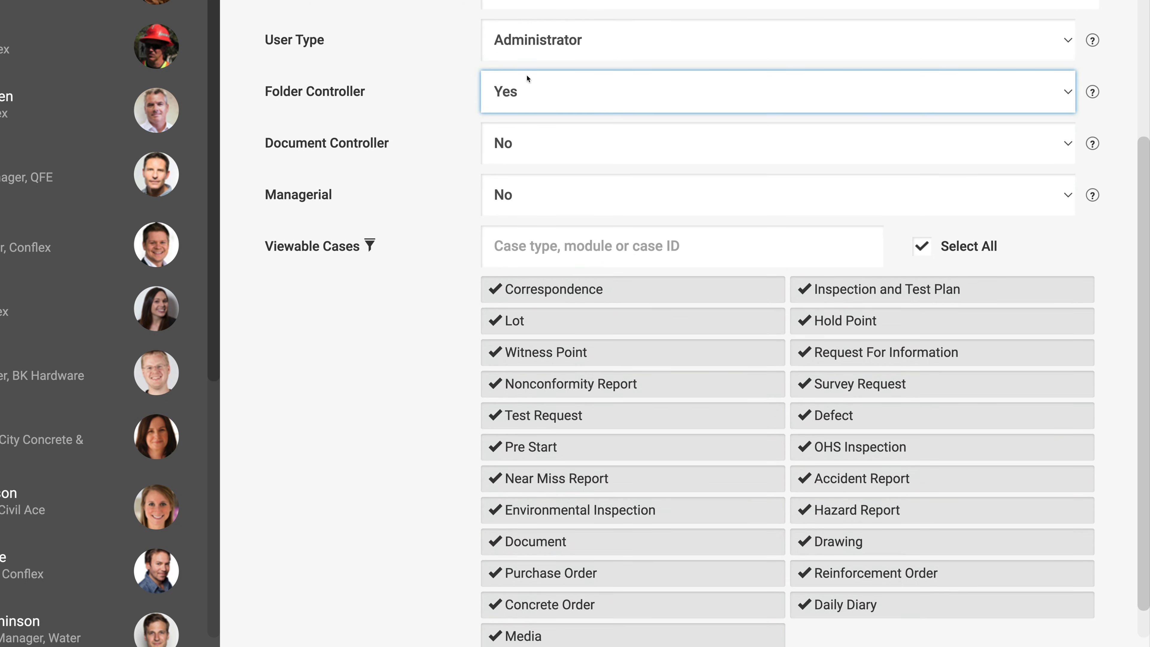
{"action": "left_click", "coordinate": [519, 149]}
{"action": "left_click", "coordinate": [521, 123]}
{"action": "left_click", "coordinate": [522, 194]}
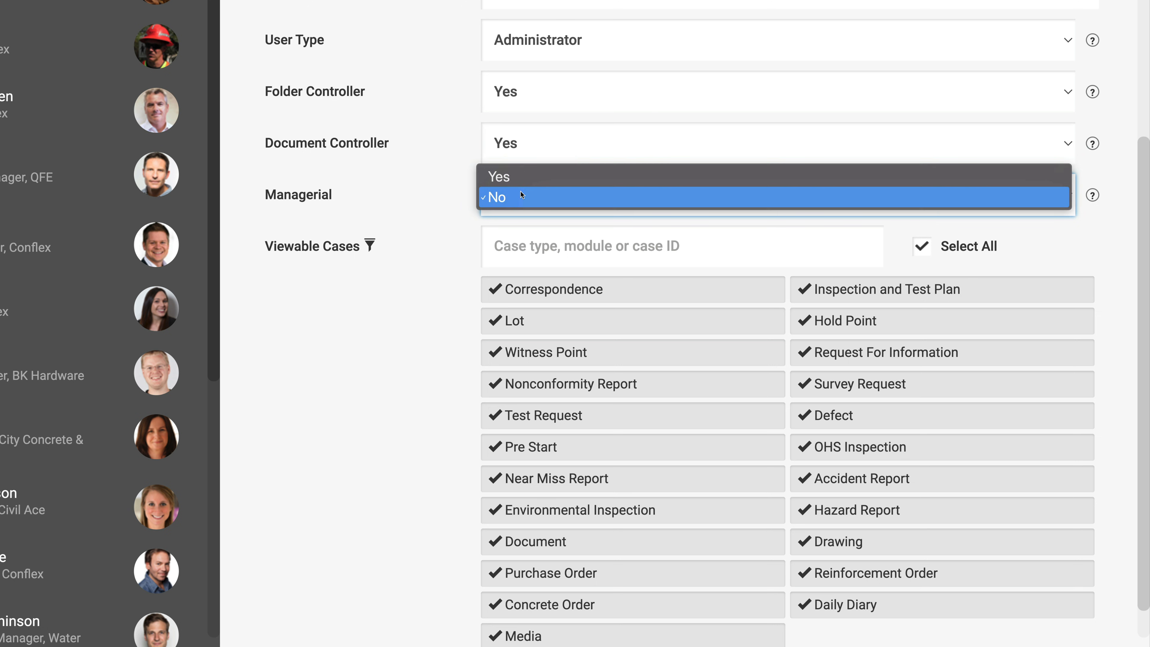
{"action": "left_click", "coordinate": [524, 181]}
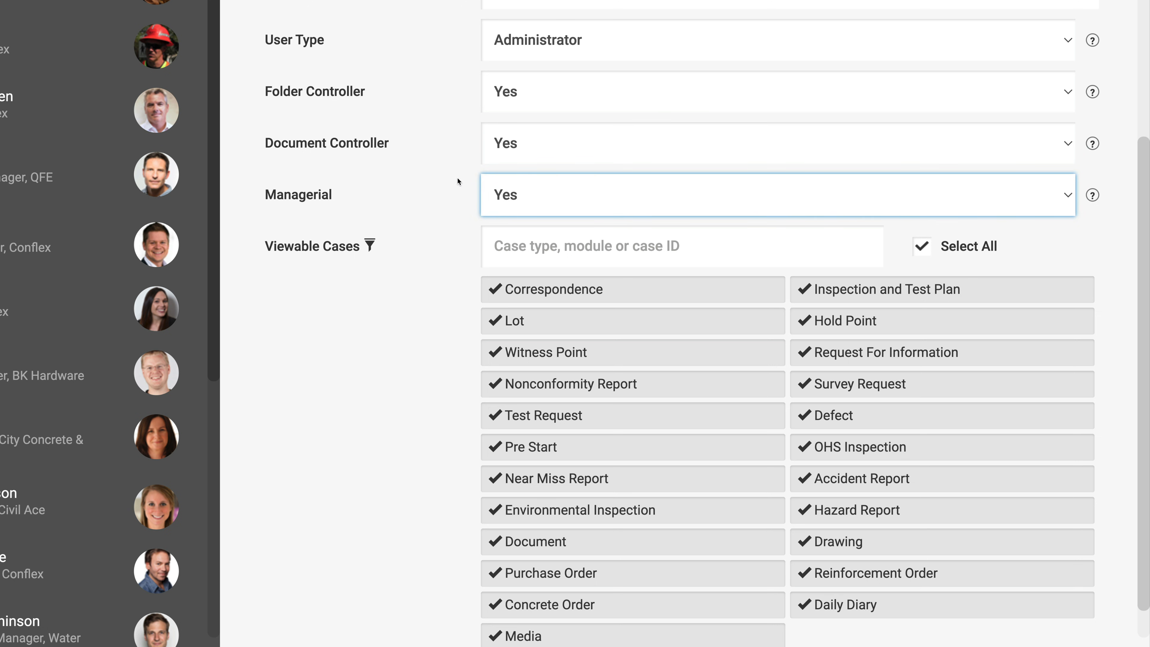
Exclude Nonconformity Report, Correspondence and Environmental Inspection from the new user's viewable cases and add the user
{"action": "scroll", "coordinate": [419, 321], "scroll_direction": "down", "scroll_amount": 1}
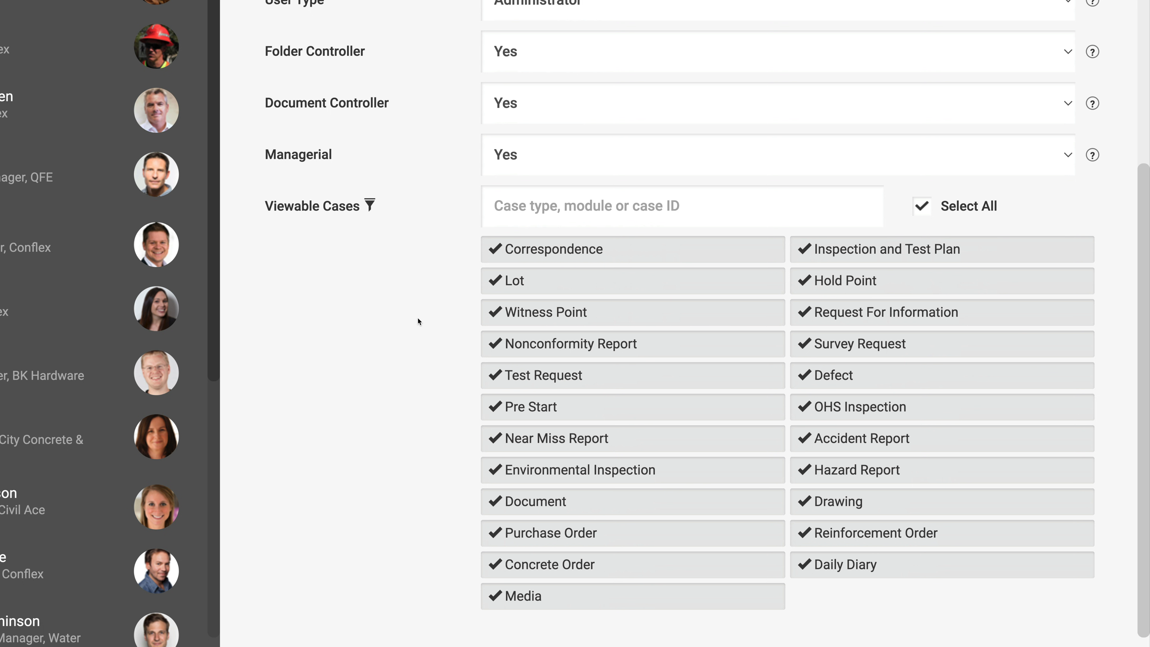
{"action": "left_click", "coordinate": [524, 345]}
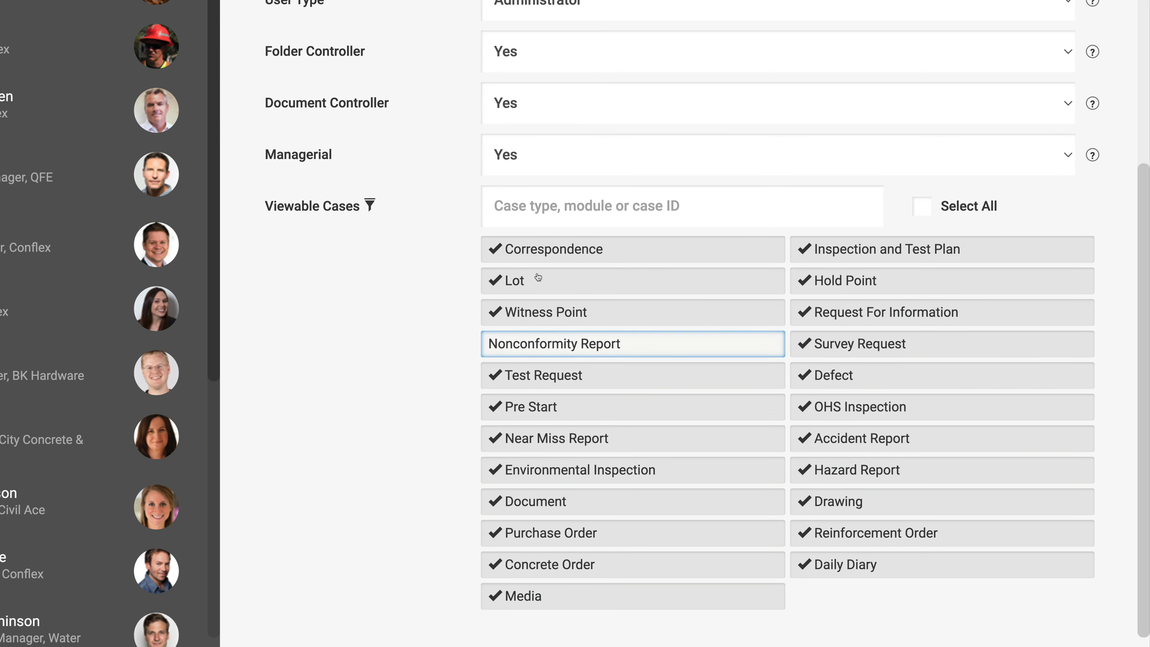
{"action": "left_click", "coordinate": [545, 250]}
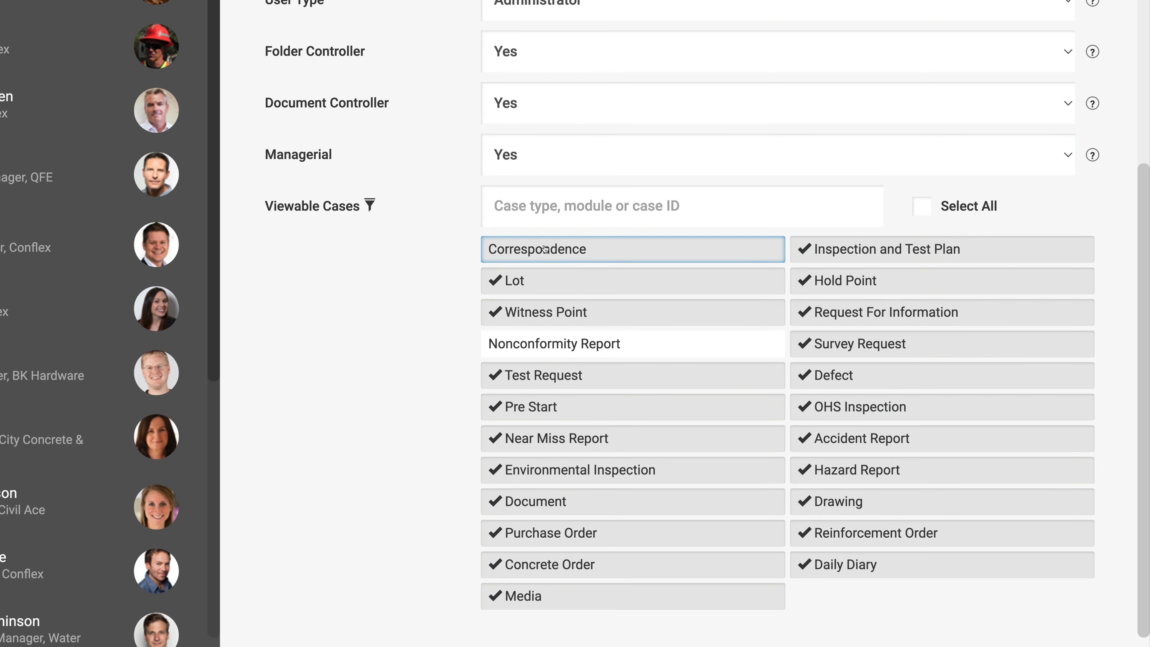
{"action": "left_click", "coordinate": [557, 475]}
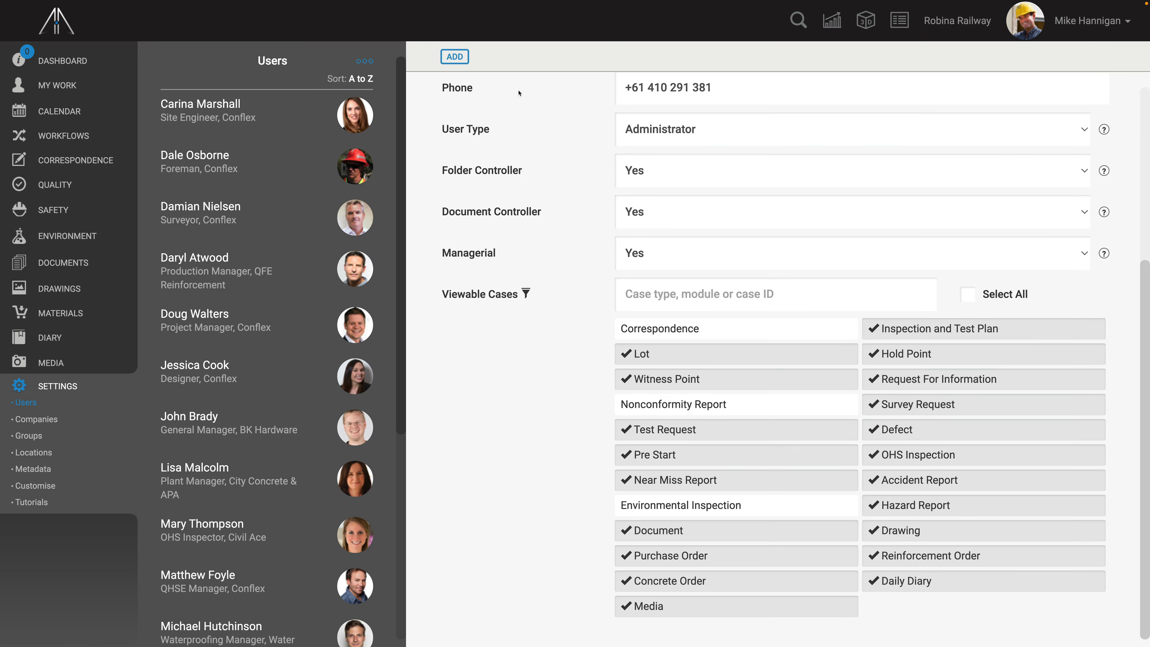
{"action": "left_click", "coordinate": [465, 58]}
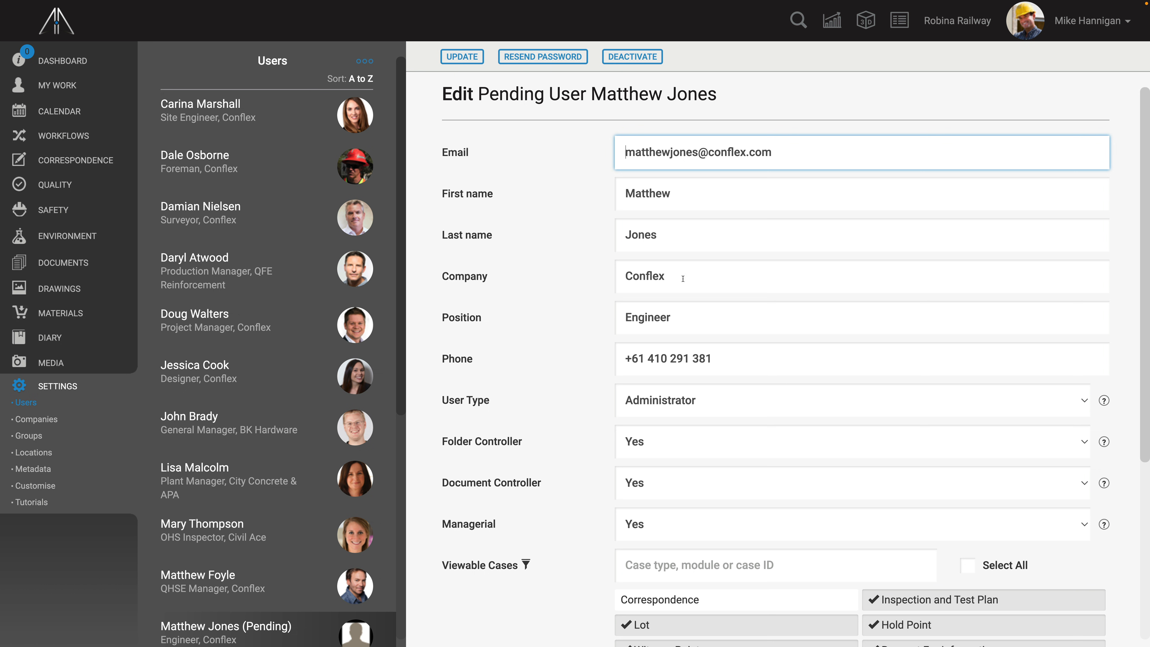
Update the pending user's phone number with a corrected last digit and resend the user's password email
{"action": "left_click", "coordinate": [745, 362]}
{"action": "key", "text": "BackSpace"}
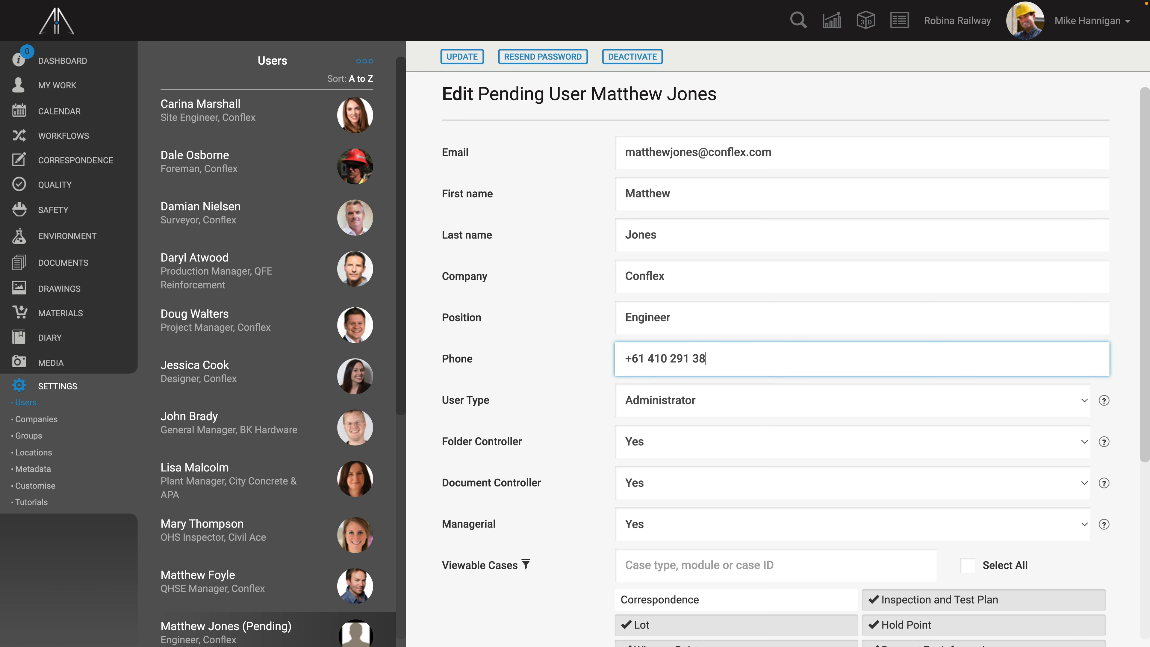
{"action": "type", "text": "2"}
{"action": "left_click", "coordinate": [472, 62]}
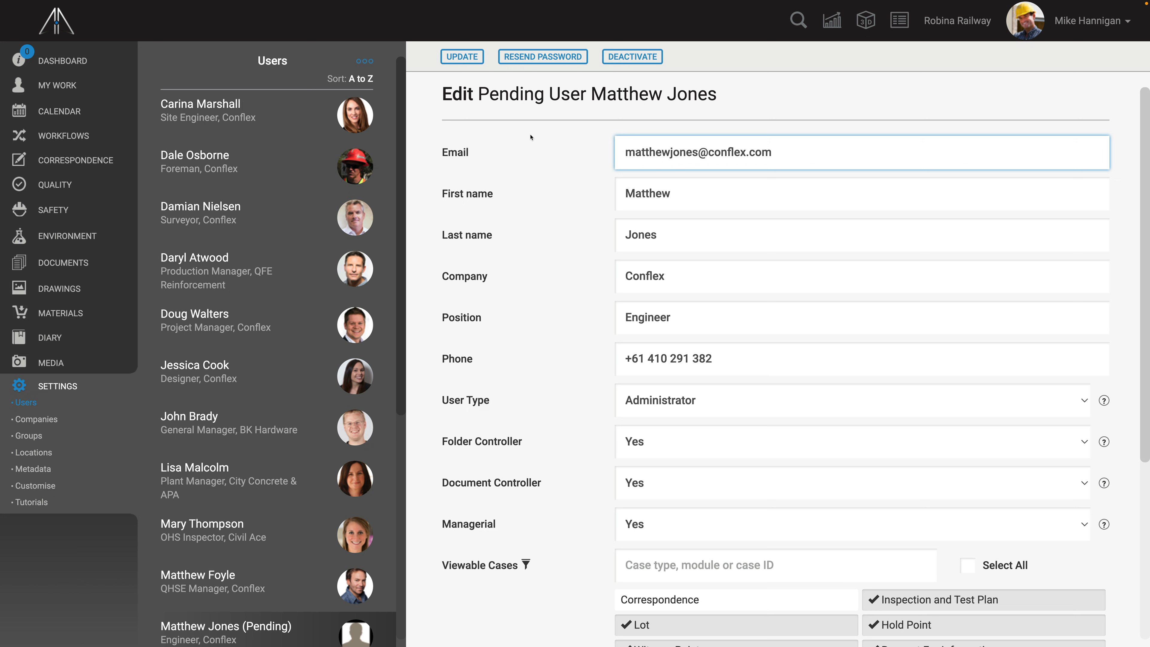
{"action": "left_click", "coordinate": [546, 63]}
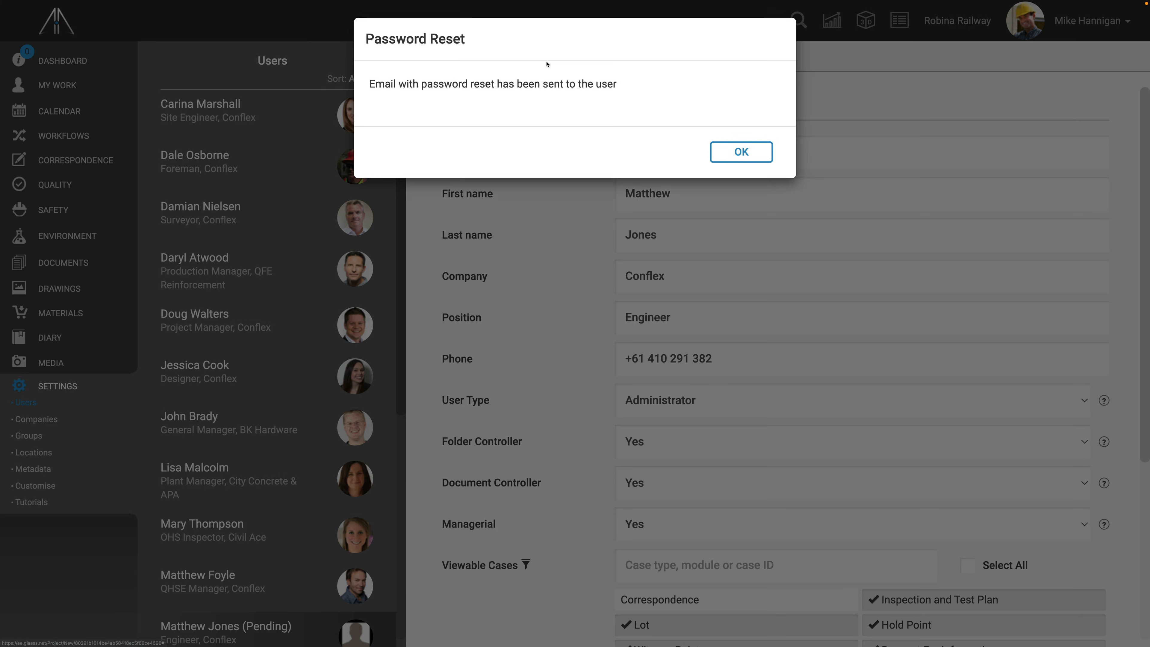
{"action": "left_click", "coordinate": [732, 158]}
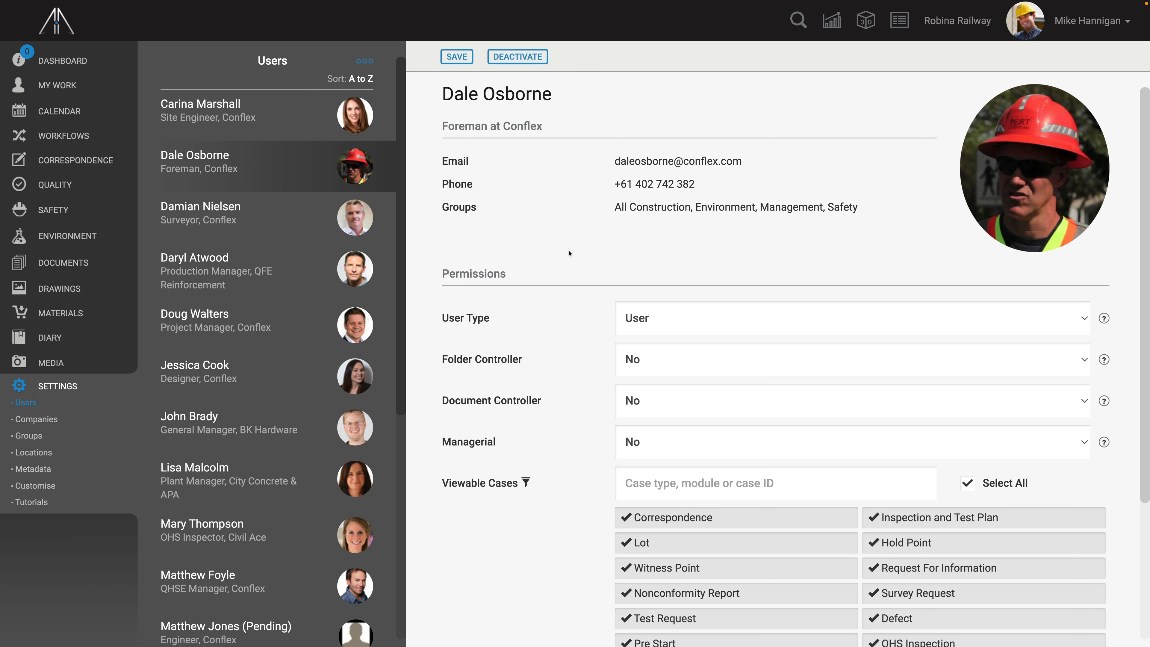
Set the open foreman's User Type to Administrator and Folder Controller to Yes
{"action": "scroll", "coordinate": [569, 253], "scroll_direction": "down", "scroll_amount": 2}
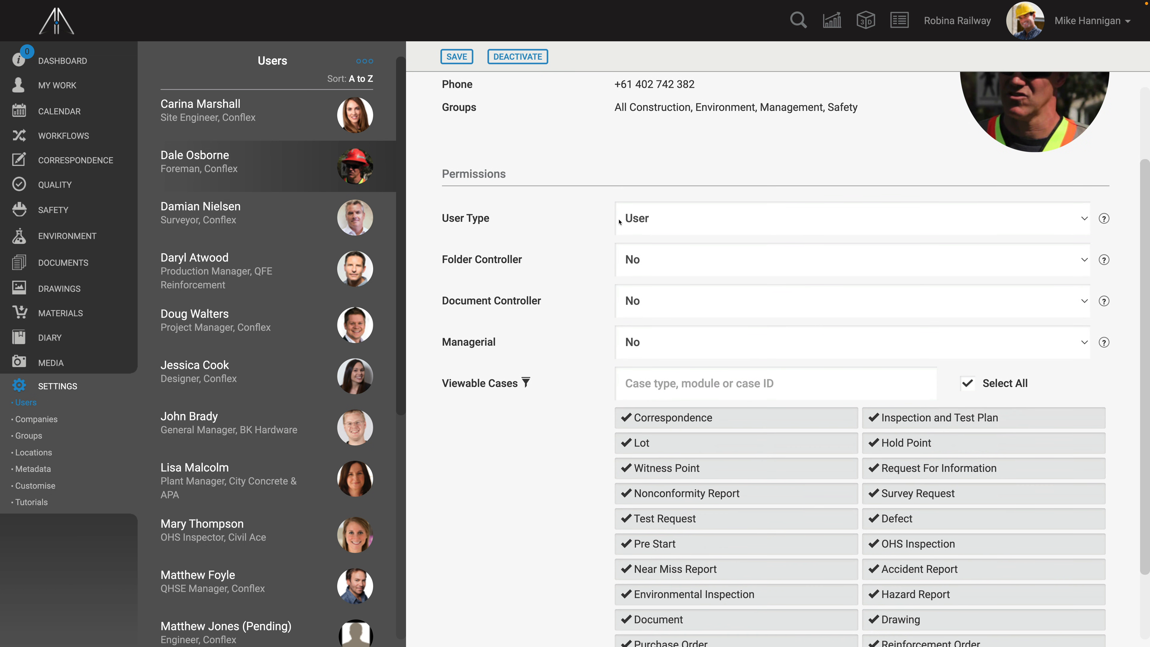
{"action": "left_click", "coordinate": [649, 216]}
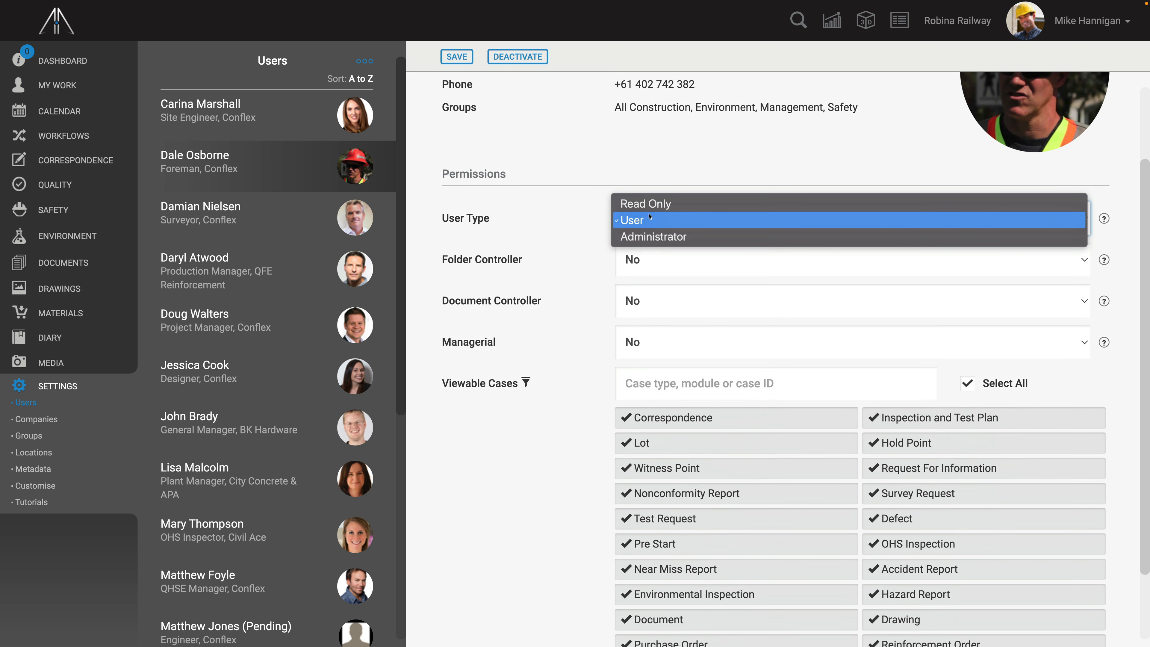
{"action": "left_click", "coordinate": [646, 237]}
{"action": "left_click", "coordinate": [649, 253]}
{"action": "left_click", "coordinate": [648, 245]}
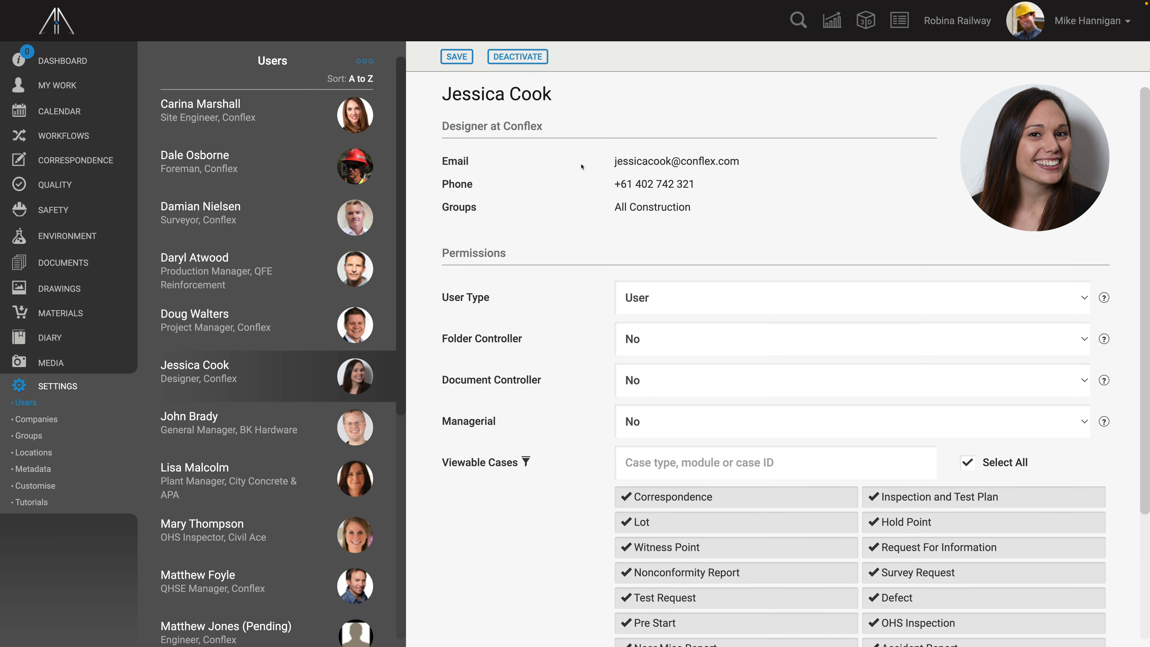
Deactivate the open Conflex designer's account and activate it again
{"action": "left_click", "coordinate": [539, 61]}
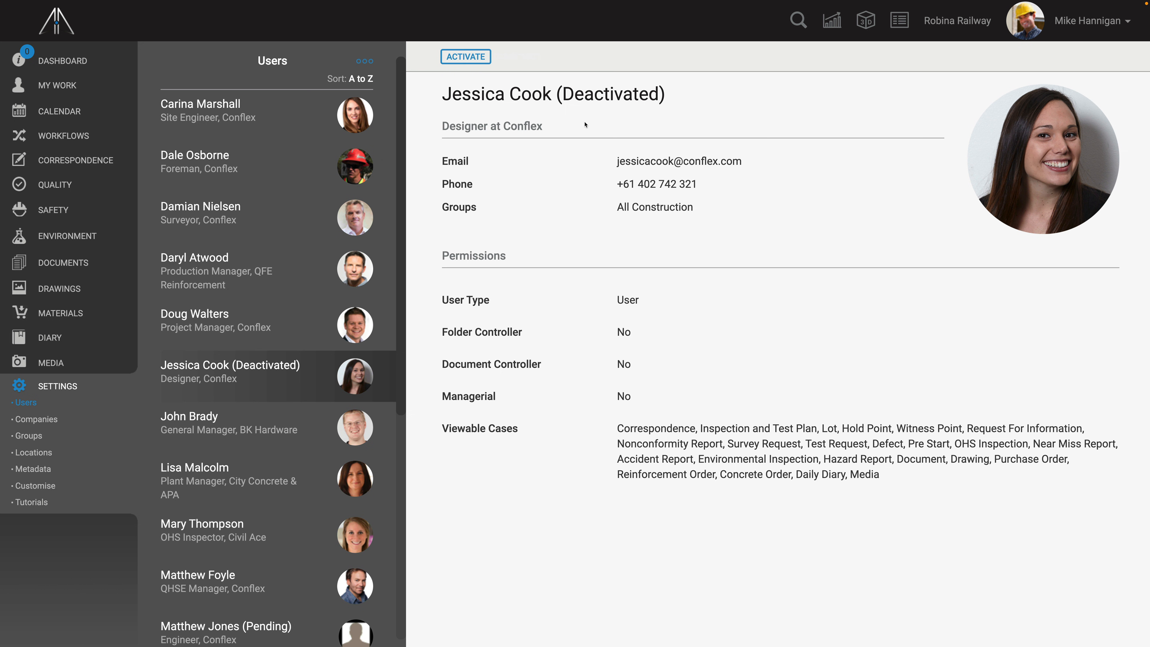
{"action": "left_click", "coordinate": [477, 57]}
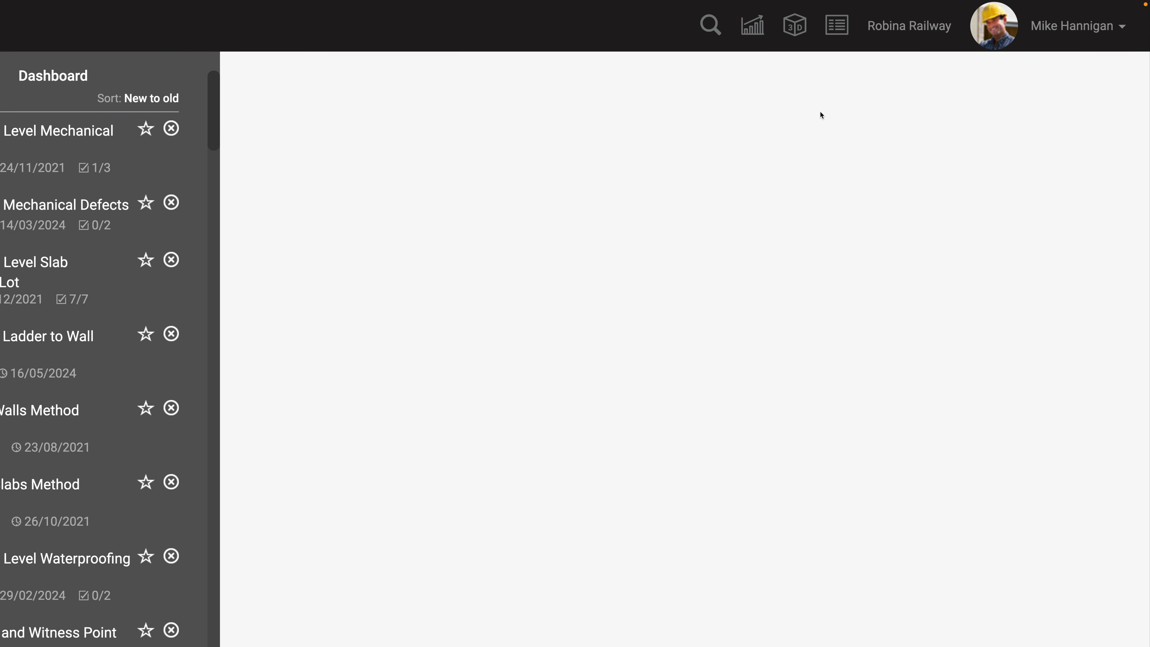
Export the list of users from the Robina Railway project details
{"action": "left_click", "coordinate": [911, 28]}
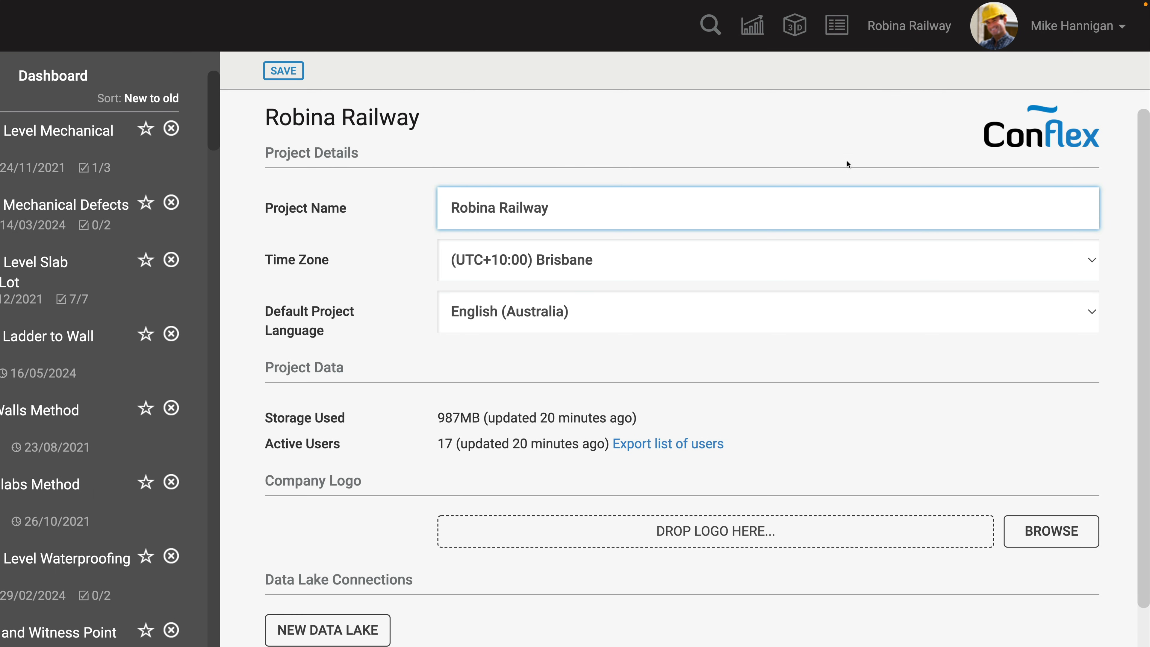
{"action": "scroll", "coordinate": [753, 381], "scroll_direction": "down", "scroll_amount": 3}
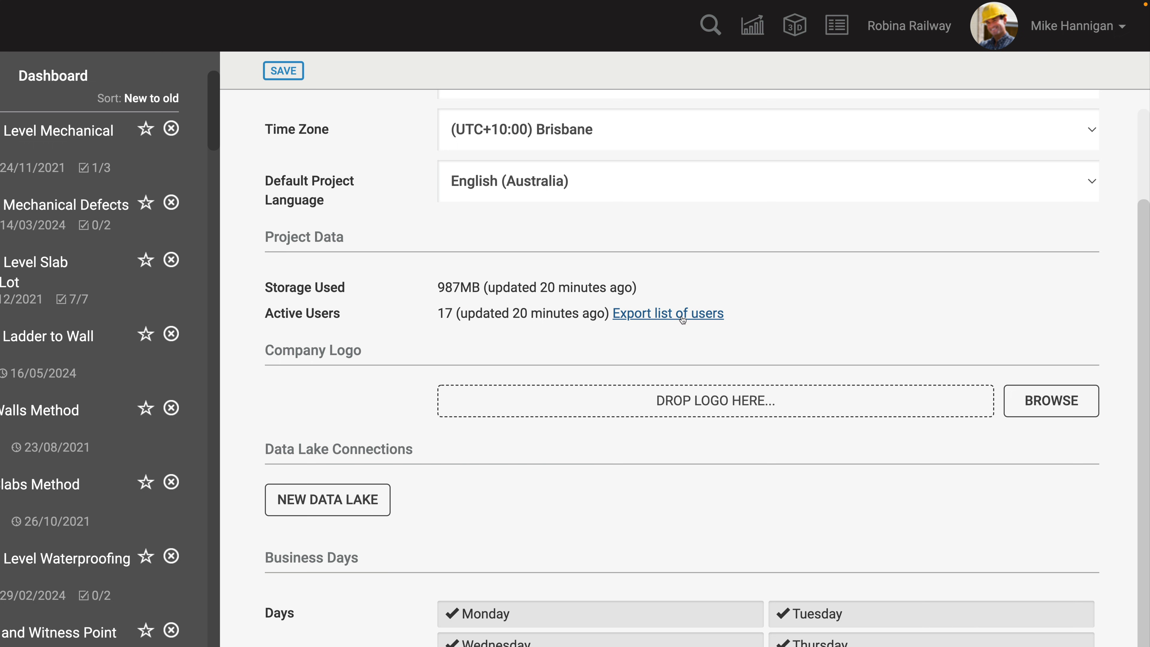
{"action": "left_click", "coordinate": [696, 317]}
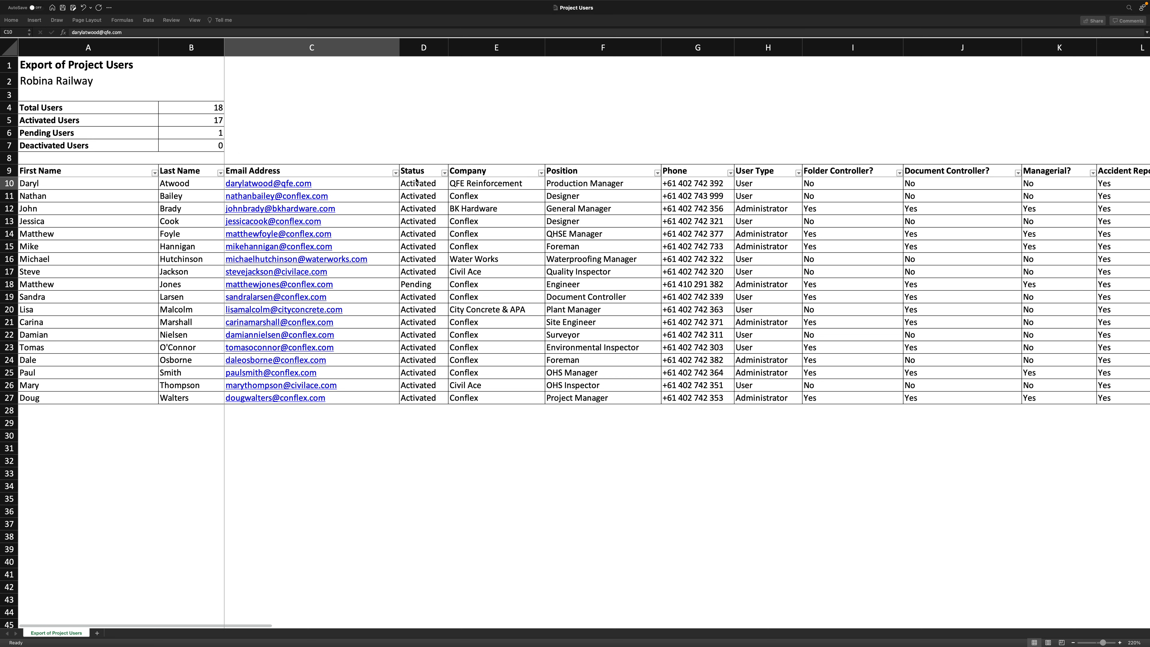
In the exported Project Users workbook in Excel, examine the Status, User Type and Folder Controller filter options and the case permission columns
{"action": "left_click", "coordinate": [445, 175]}
{"action": "left_click", "coordinate": [445, 176]}
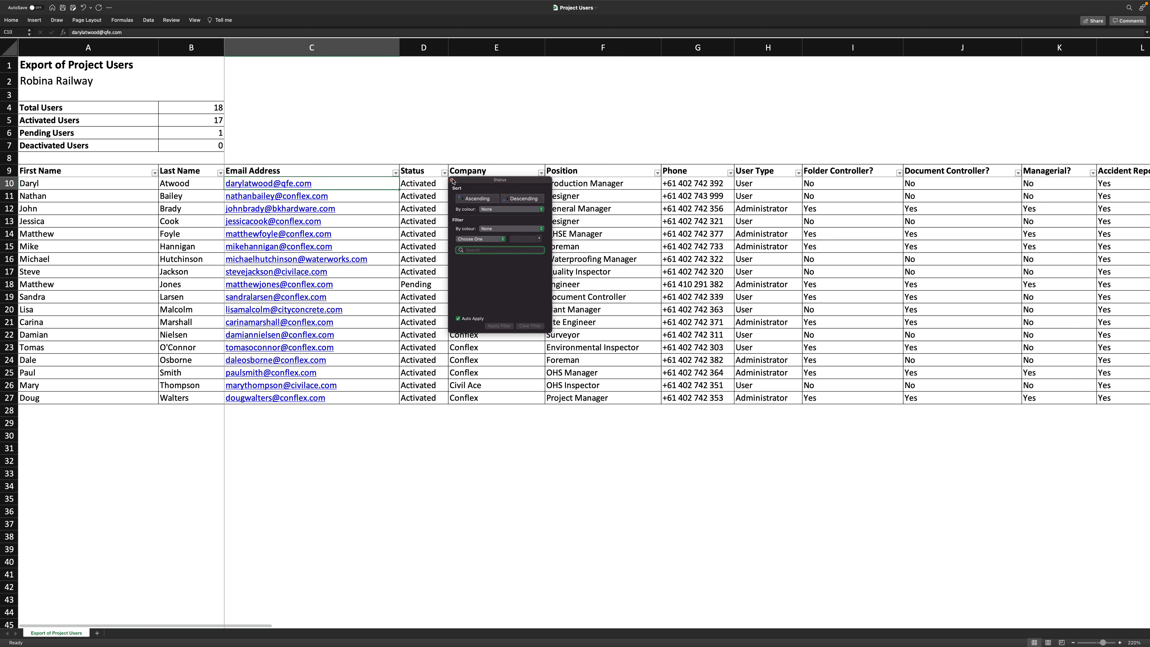
{"action": "left_click", "coordinate": [453, 181]}
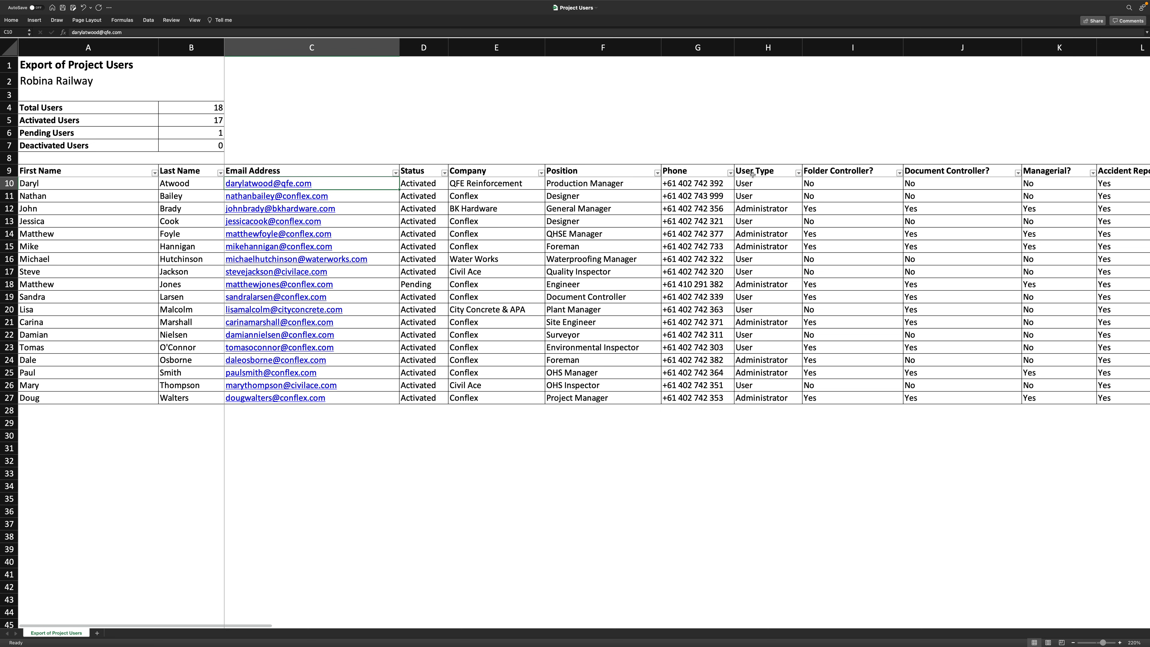
{"action": "left_click", "coordinate": [798, 172]}
{"action": "left_click", "coordinate": [798, 173]}
{"action": "left_click", "coordinate": [898, 173]}
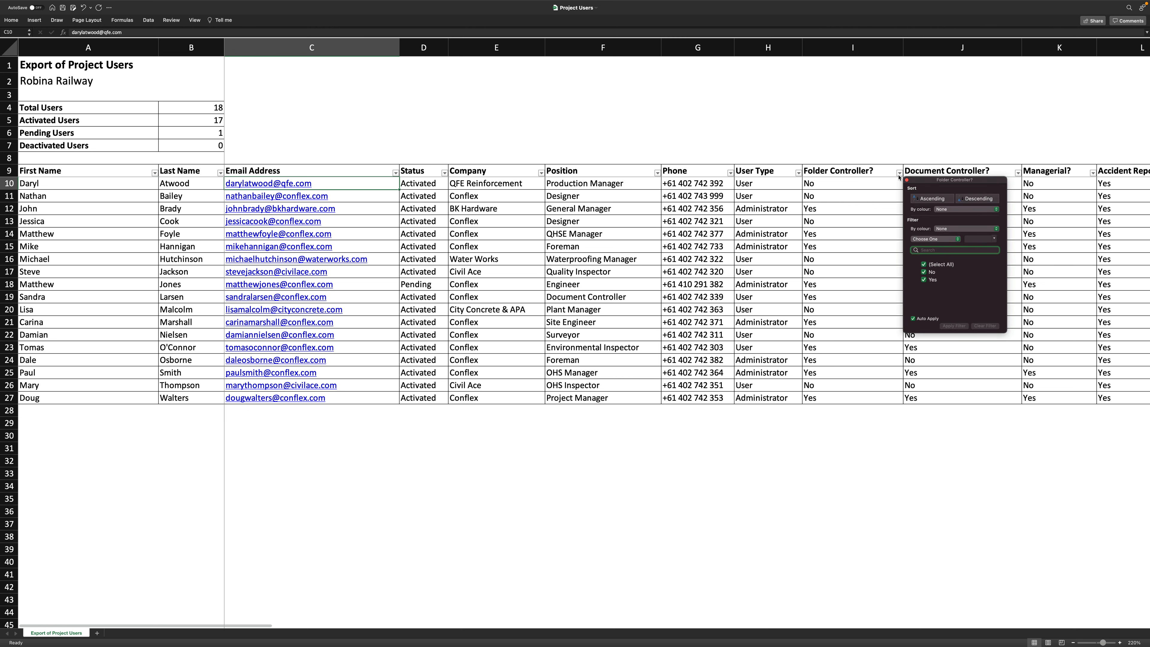
{"action": "left_click", "coordinate": [899, 174]}
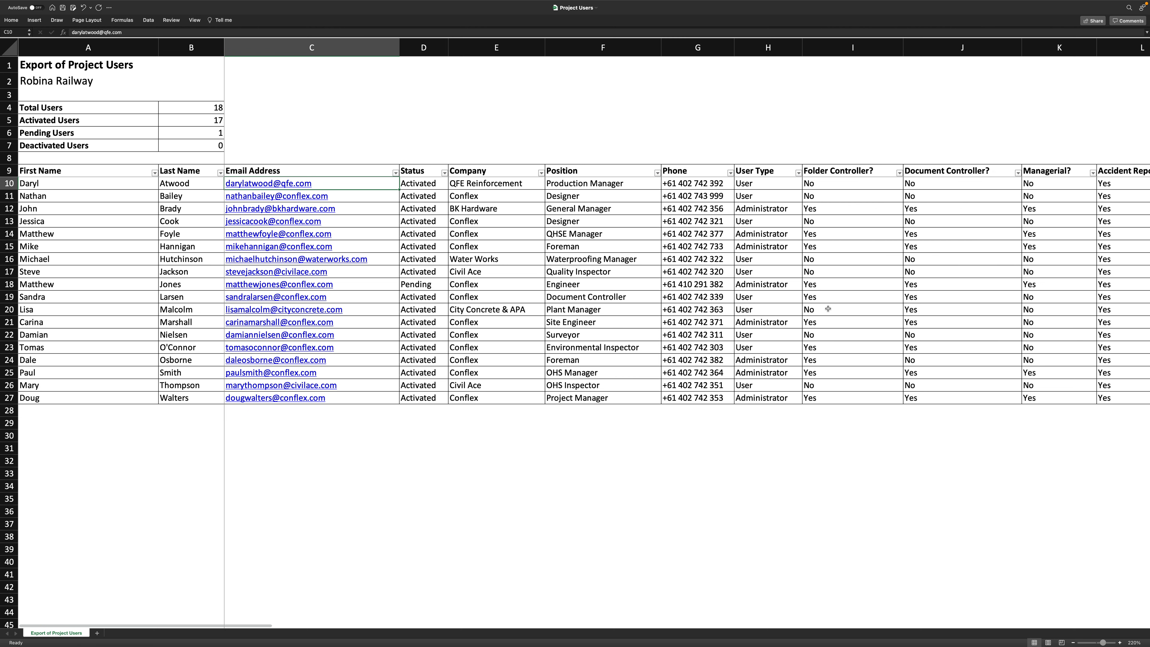
{"action": "scroll", "coordinate": [828, 309], "scroll_direction": "right", "scroll_amount": 6}
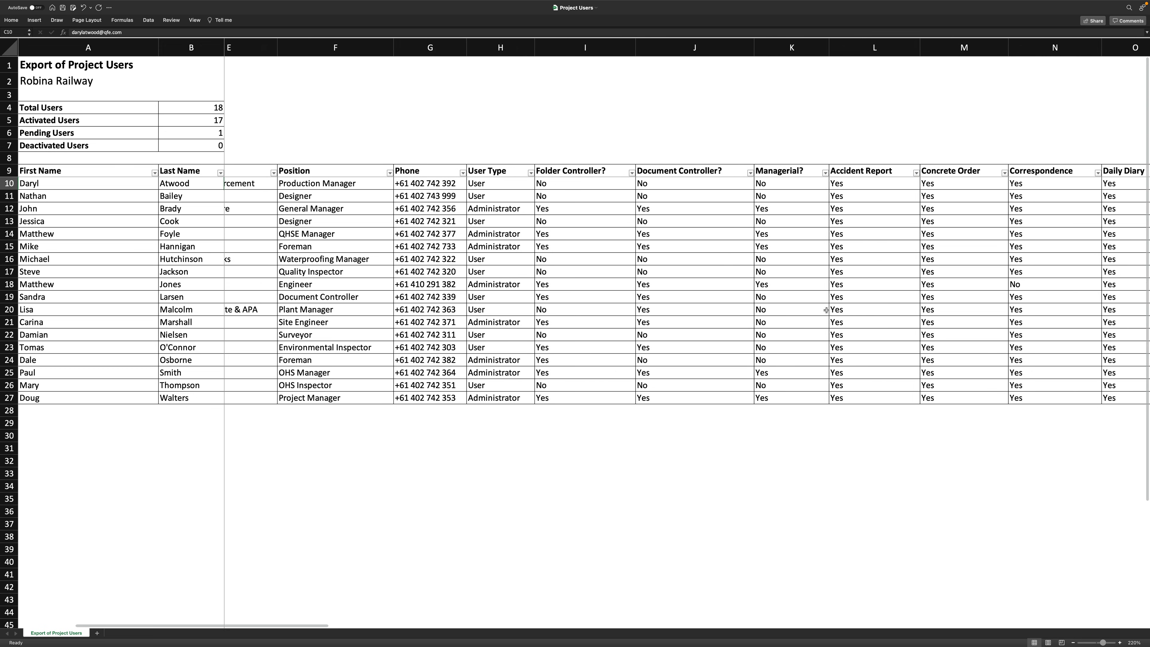
{"action": "scroll", "coordinate": [826, 311], "scroll_direction": "right", "scroll_amount": 5}
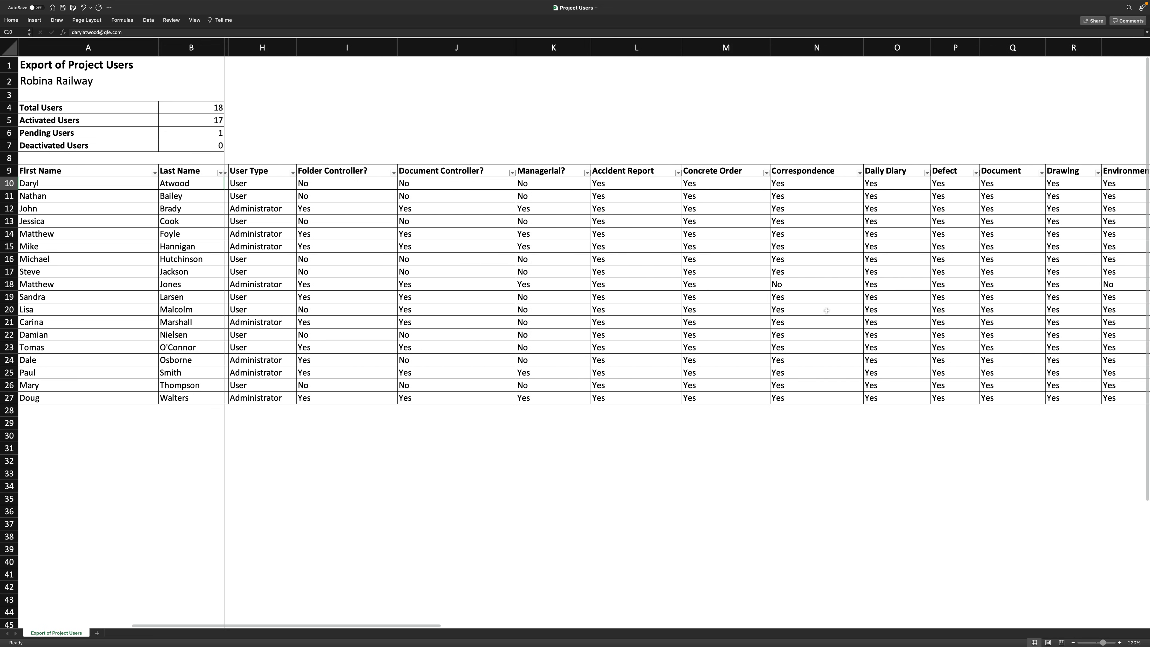
{"action": "scroll", "coordinate": [827, 310], "scroll_direction": "right", "scroll_amount": 5}
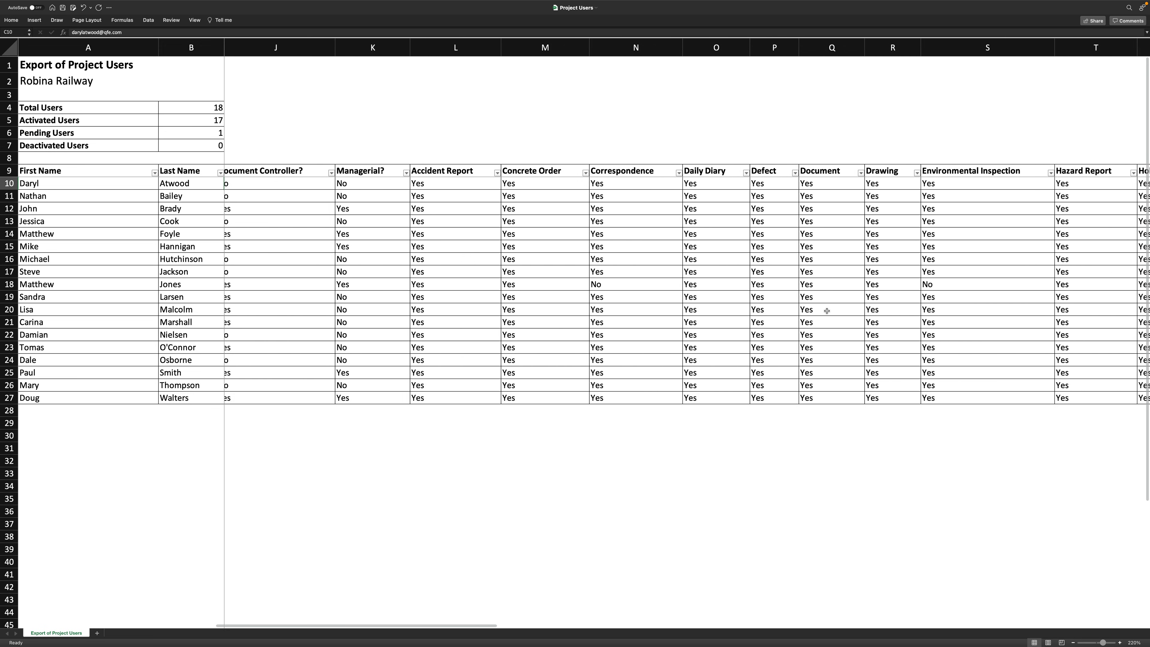
{"action": "scroll", "coordinate": [827, 310], "scroll_direction": "right", "scroll_amount": 3}
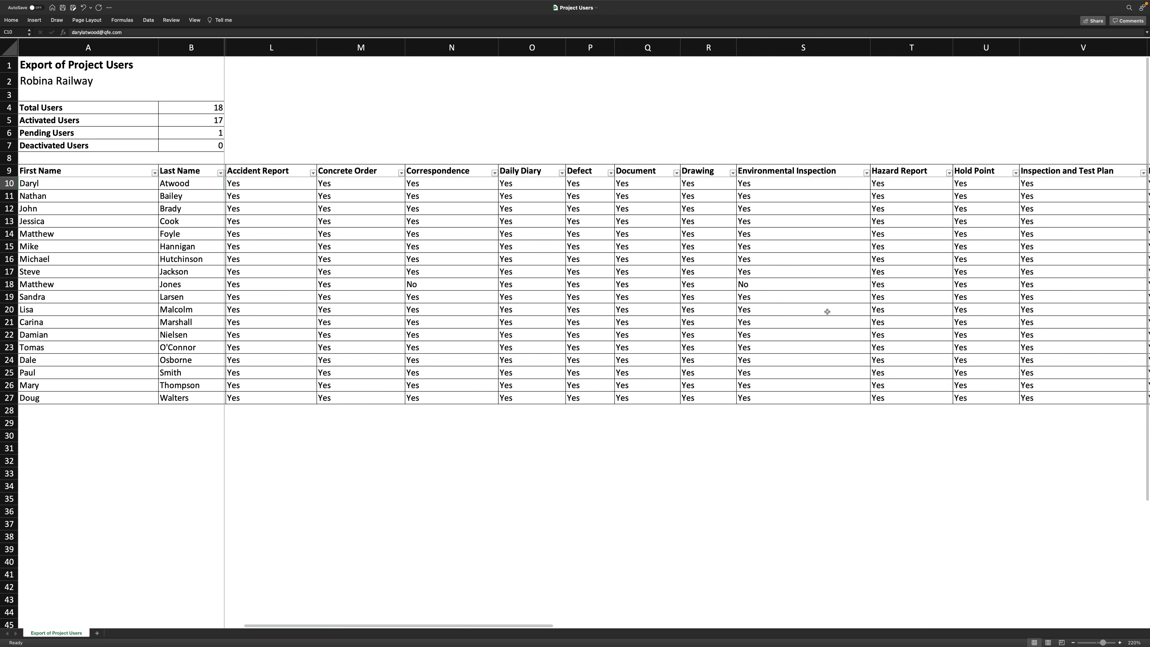